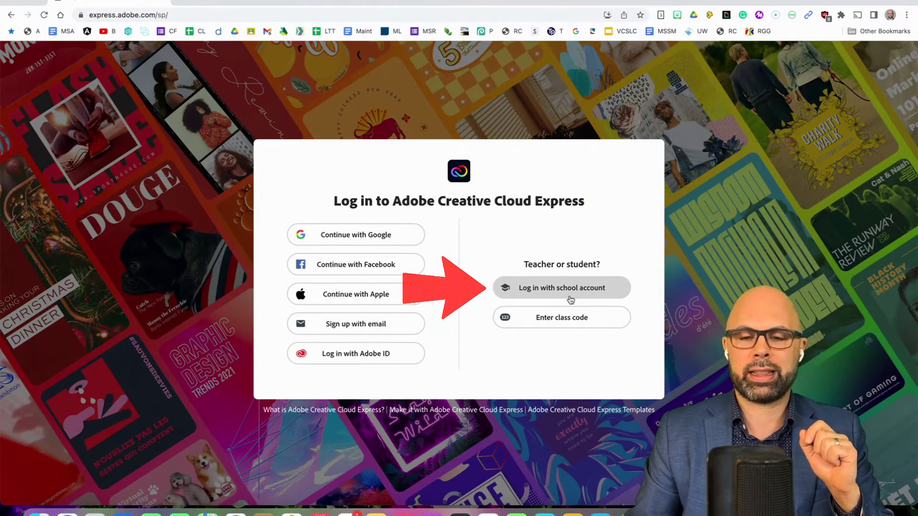
# Sign in to Creative Cloud Express through Google with the school account.
pyautogui.click(567, 289)
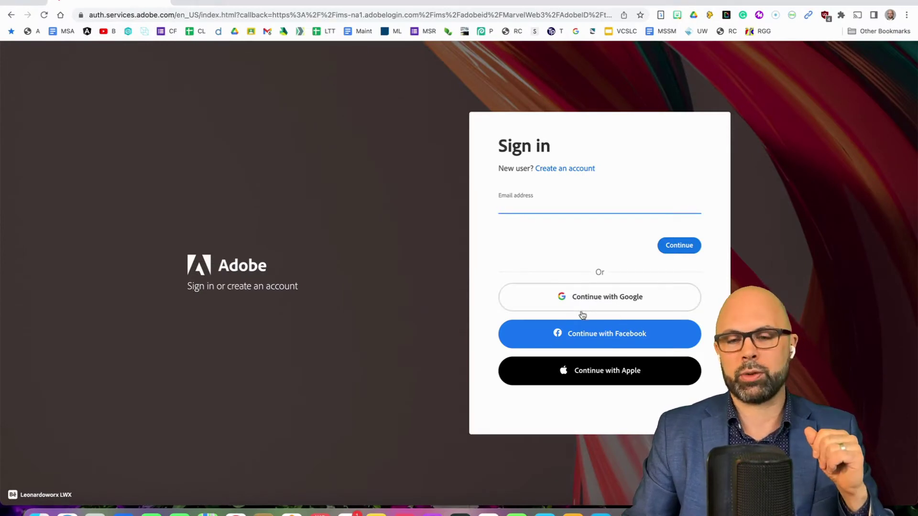
pyautogui.click(597, 304)
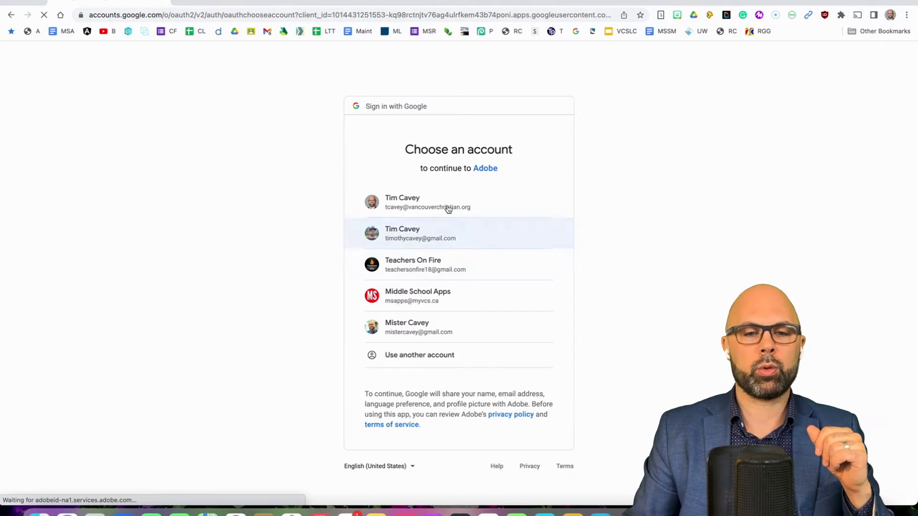
pyautogui.click(429, 197)
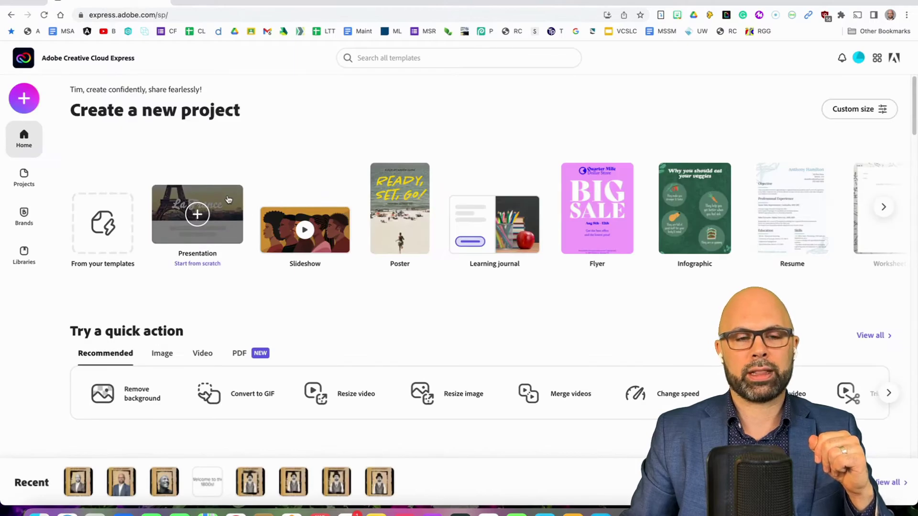
# Search templates for 'wanted poster' and create a project from the Reward $1000 template.
pyautogui.click(23, 98)
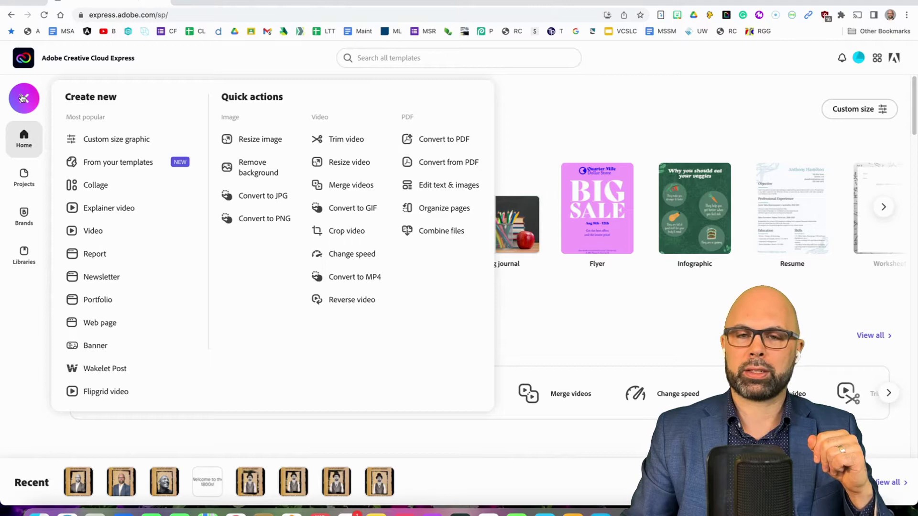
pyautogui.click(433, 60)
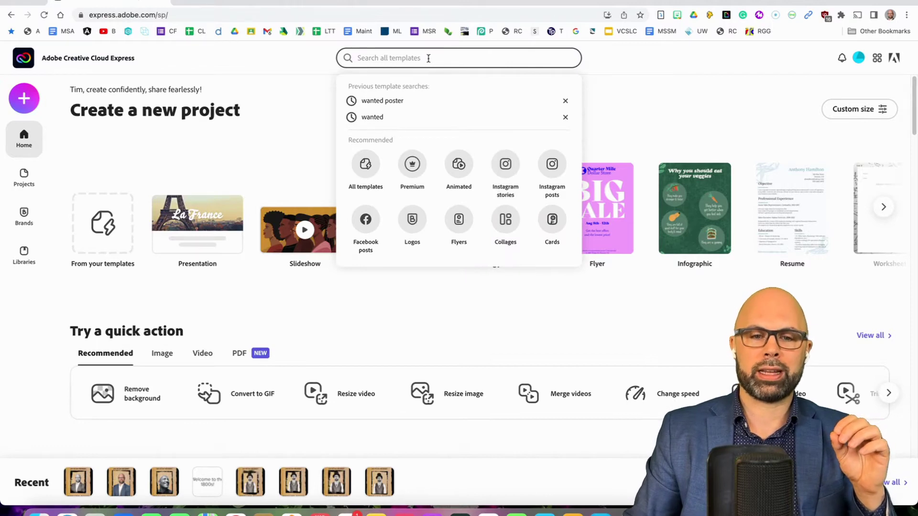
pyautogui.click(387, 102)
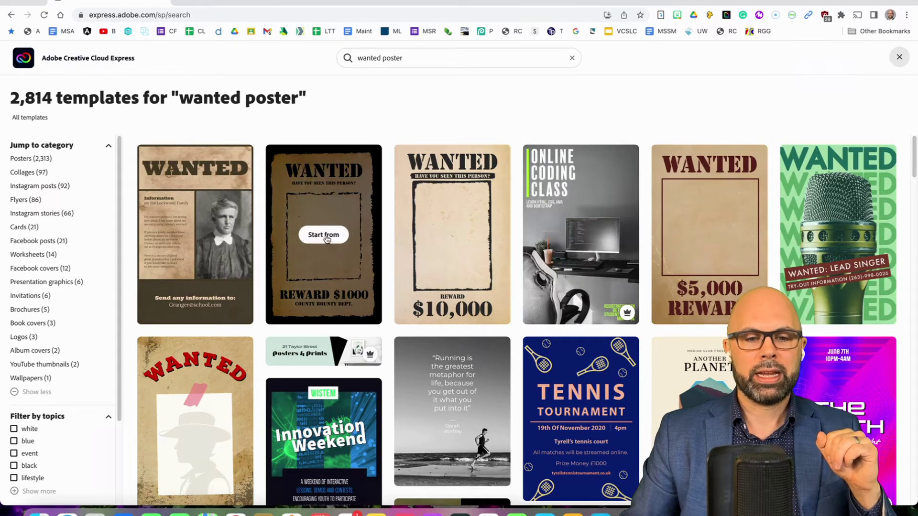
pyautogui.click(324, 236)
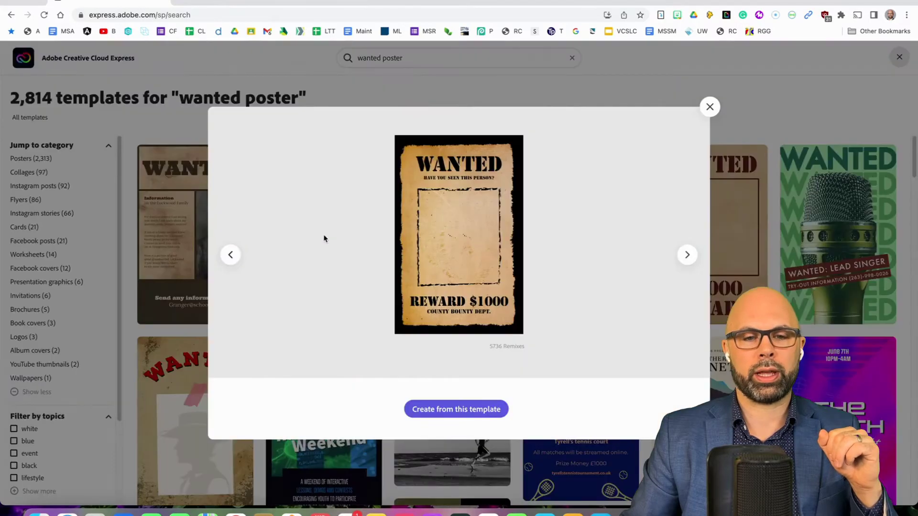
pyautogui.click(448, 410)
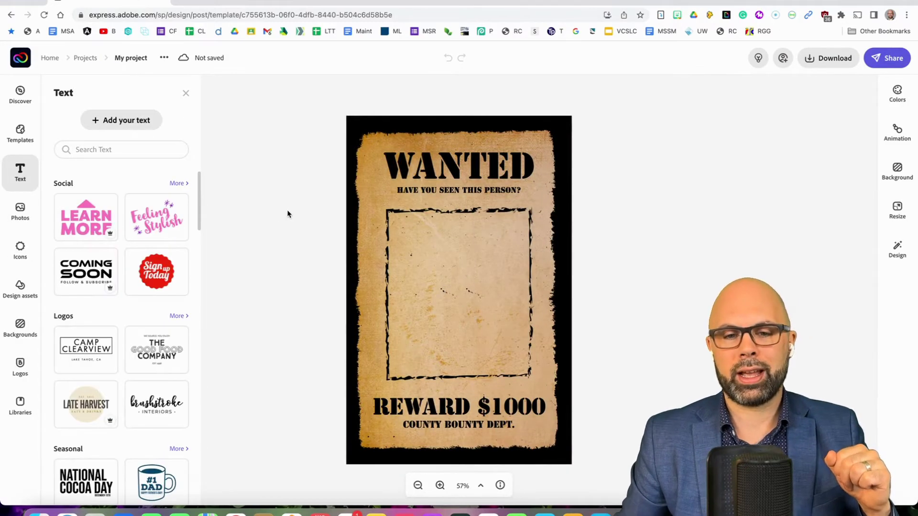
# Delete the empty rectangular photo frame from the poster's middle.
pyautogui.click(458, 213)
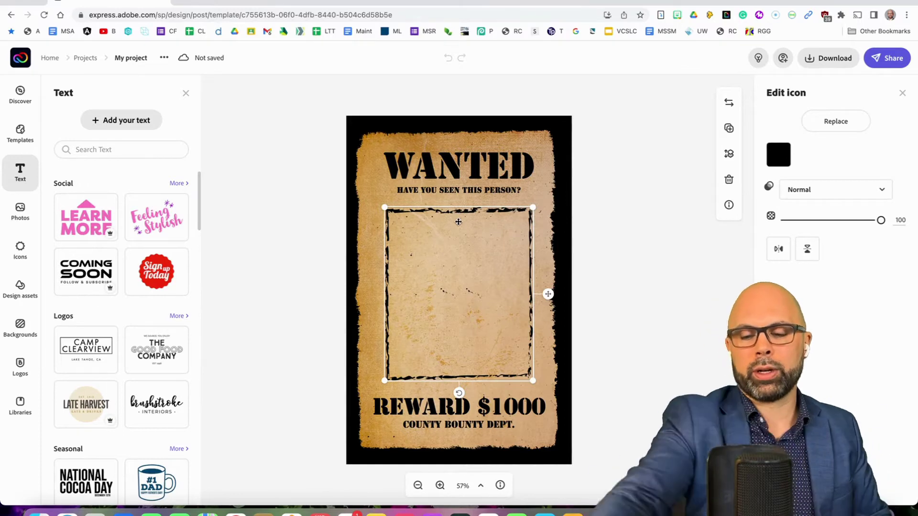
pyautogui.press('BackSpace')
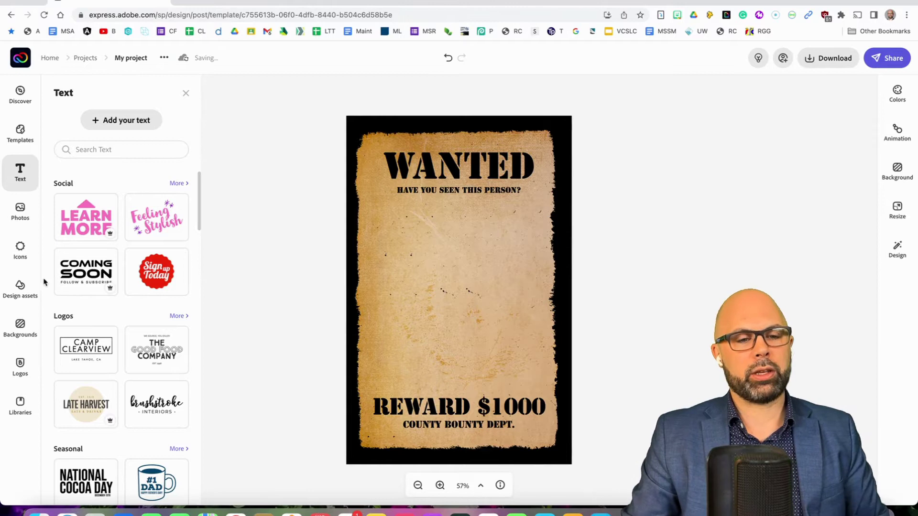
# Open Design assets and expand the full Frames collection.
pyautogui.click(18, 296)
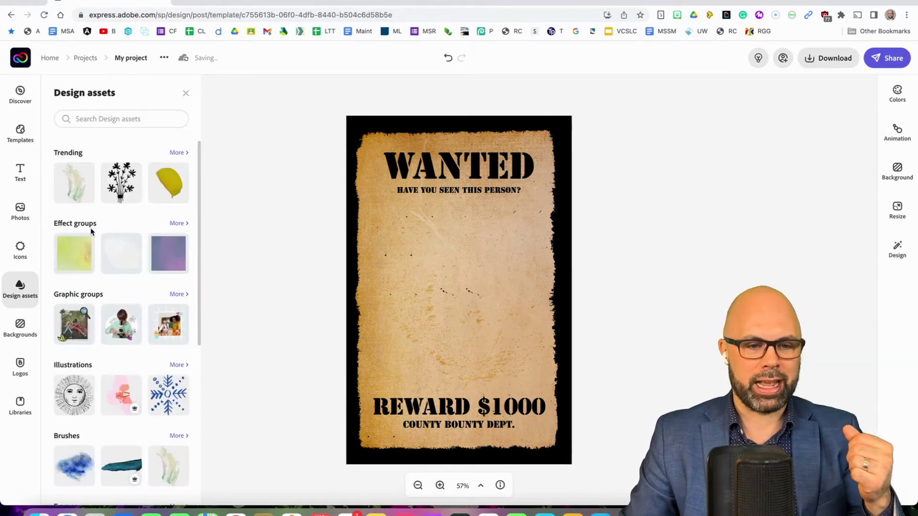
pyautogui.scroll(-2, 84, 267)
pyautogui.scroll(-3, 84, 267)
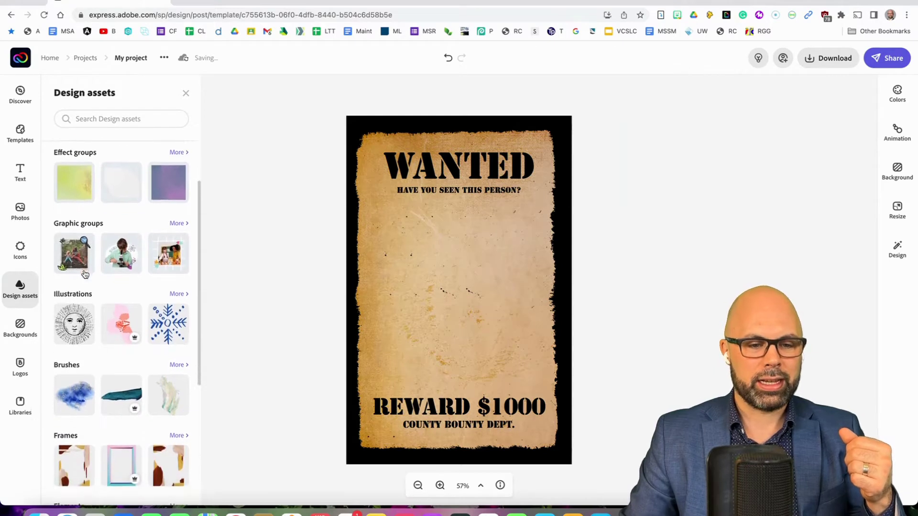
pyautogui.scroll(-2, 84, 275)
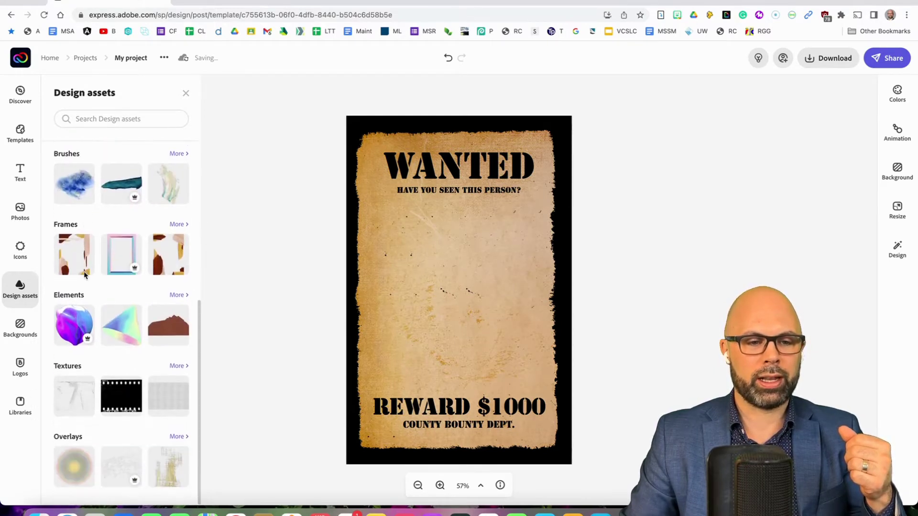
pyautogui.click(177, 225)
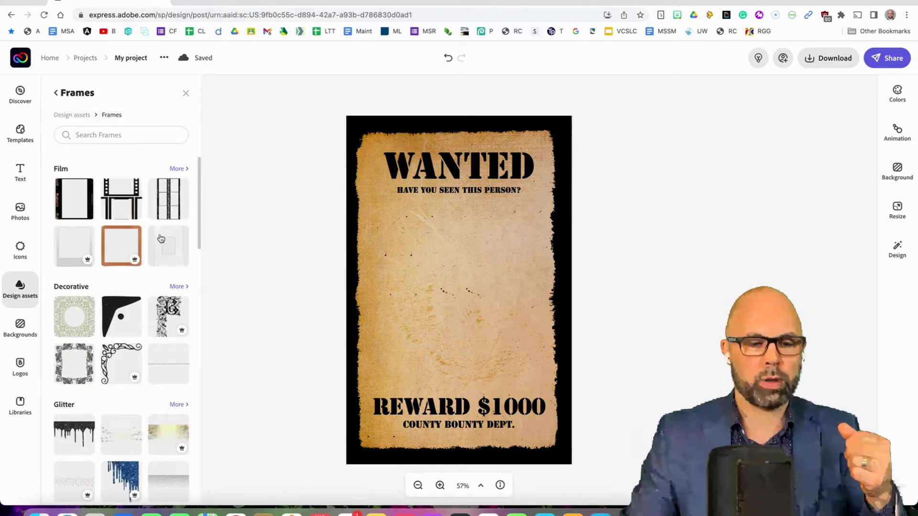
# Show all Rolled Ink frames and add a black rolled-ink frame to the poster.
pyautogui.scroll(-2, 153, 244)
pyautogui.scroll(-7, 147, 249)
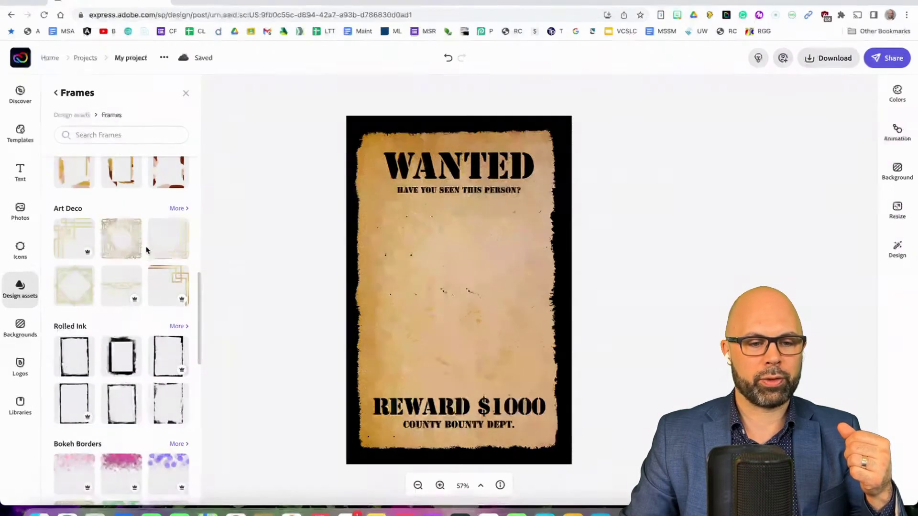
pyautogui.click(177, 326)
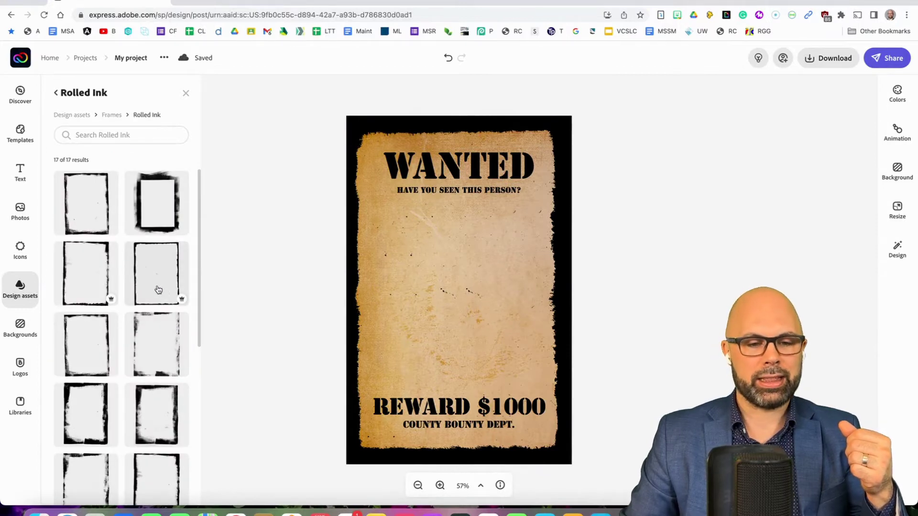
pyautogui.scroll(-4, 97, 303)
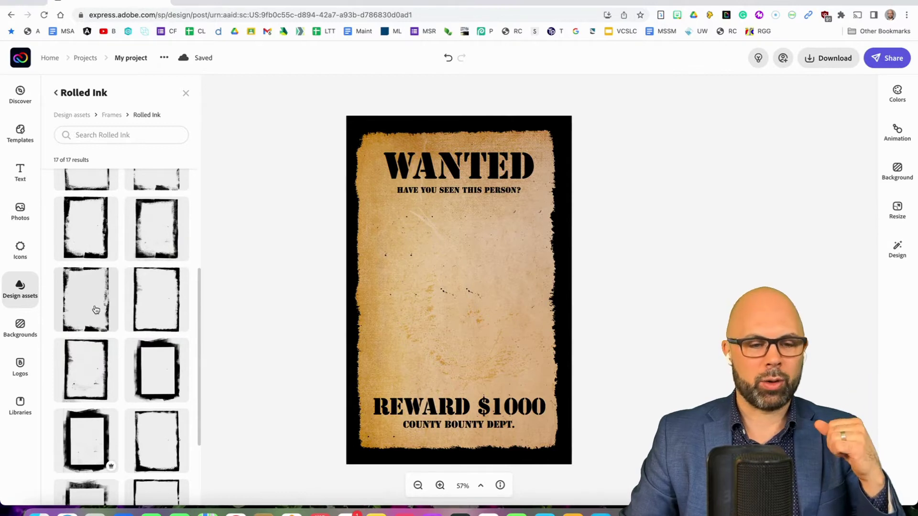
pyautogui.scroll(1, 96, 310)
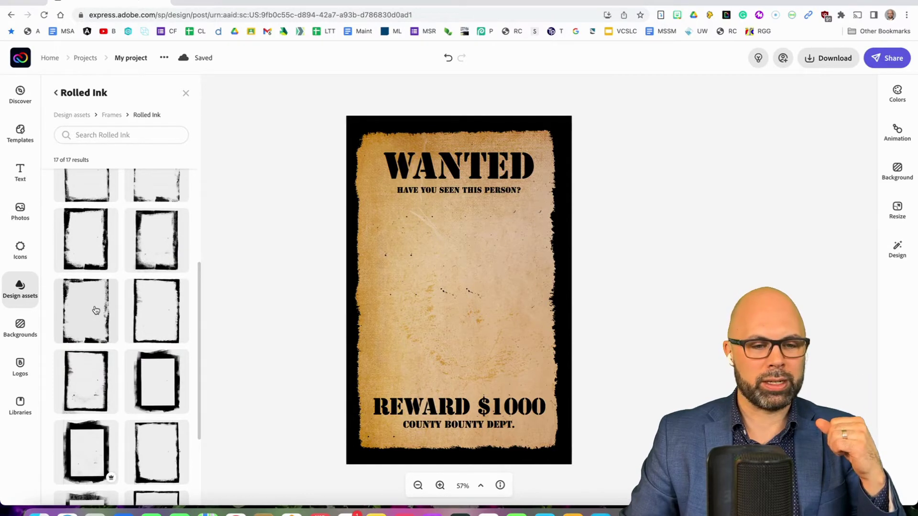
pyautogui.click(80, 247)
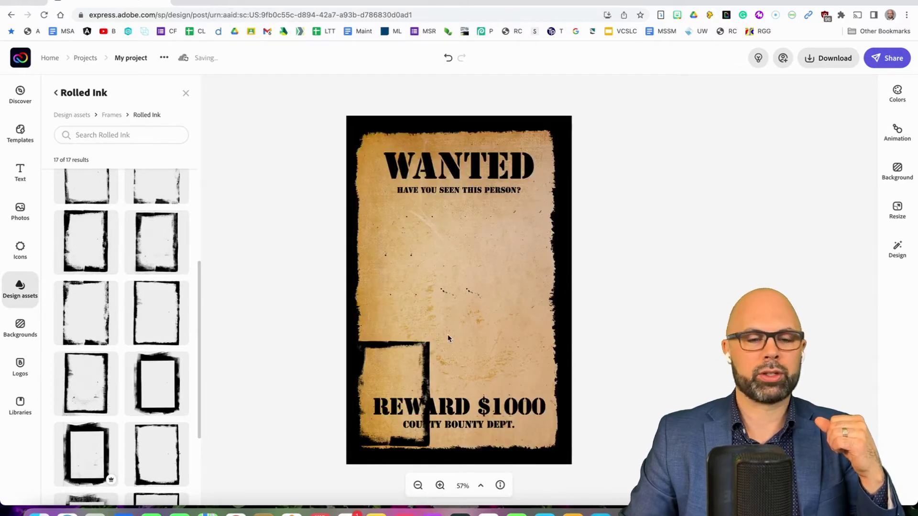
# Centre the rolled-ink frame on the poster between WANTED and REWARD $1000.
pyautogui.click(414, 354)
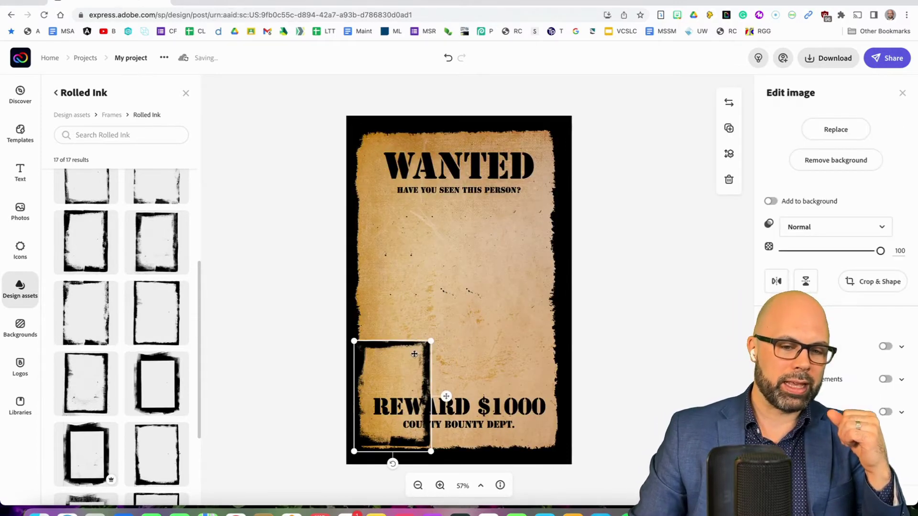
pyautogui.moveTo(414, 354)
pyautogui.mouseDown()
pyautogui.moveTo(440, 283)
pyautogui.moveTo(526, 238)
pyautogui.moveTo(530, 200)
pyautogui.mouseUp()
pyautogui.moveTo(448, 251)
pyautogui.mouseDown()
pyautogui.moveTo(463, 253)
pyautogui.moveTo(454, 263)
pyautogui.mouseUp()
pyautogui.click(628, 237)
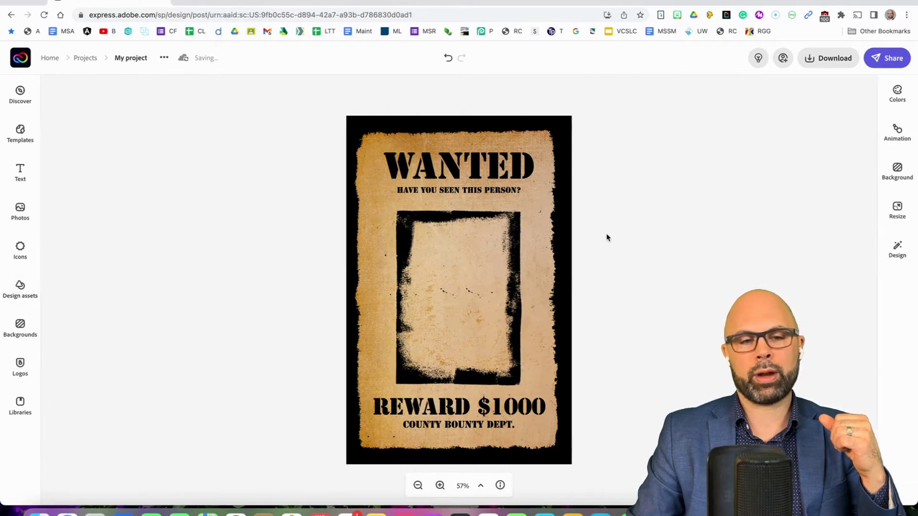
pyautogui.click(19, 219)
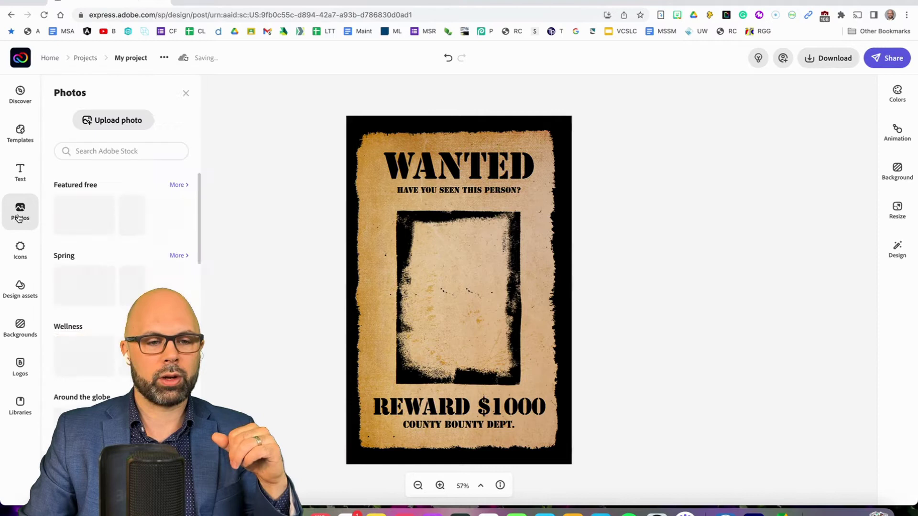
# Upload the portrait photo from the computer and drag it into the ink frame.
pyautogui.click(119, 122)
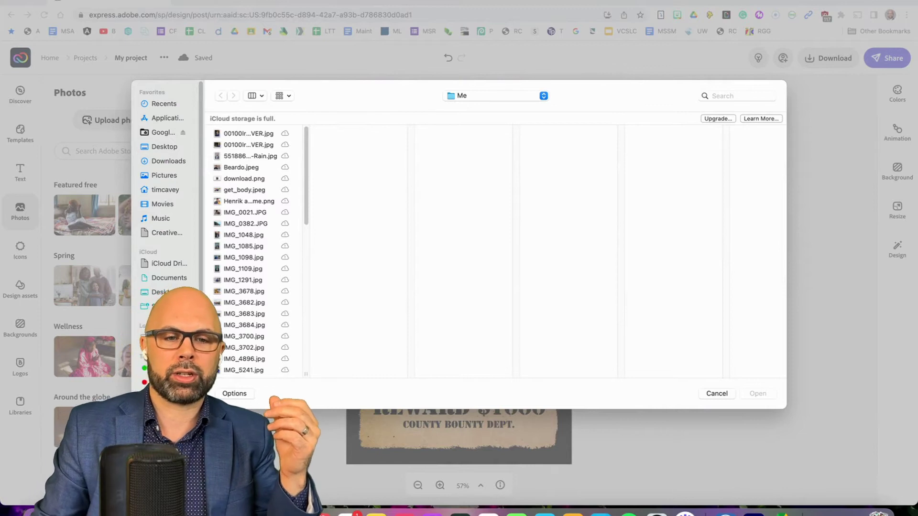
pyautogui.click(245, 135)
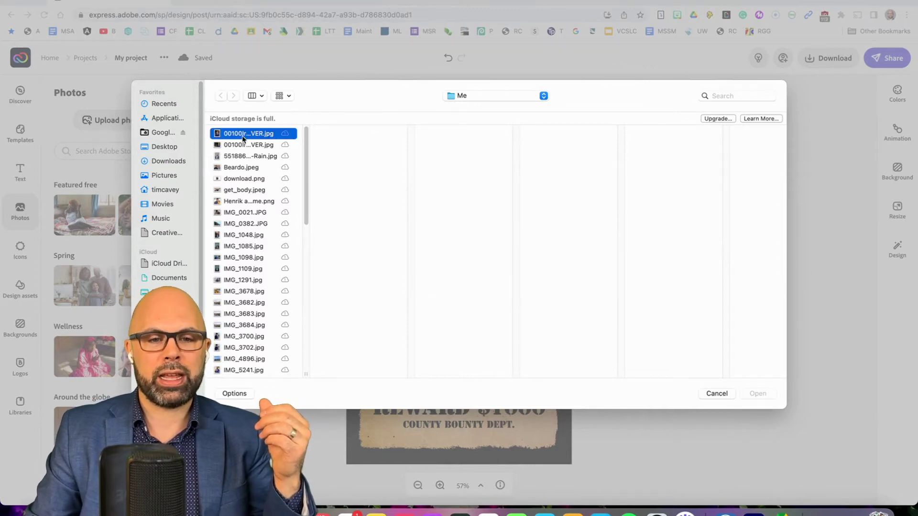
pyautogui.press('Down')
pyautogui.press('Down')
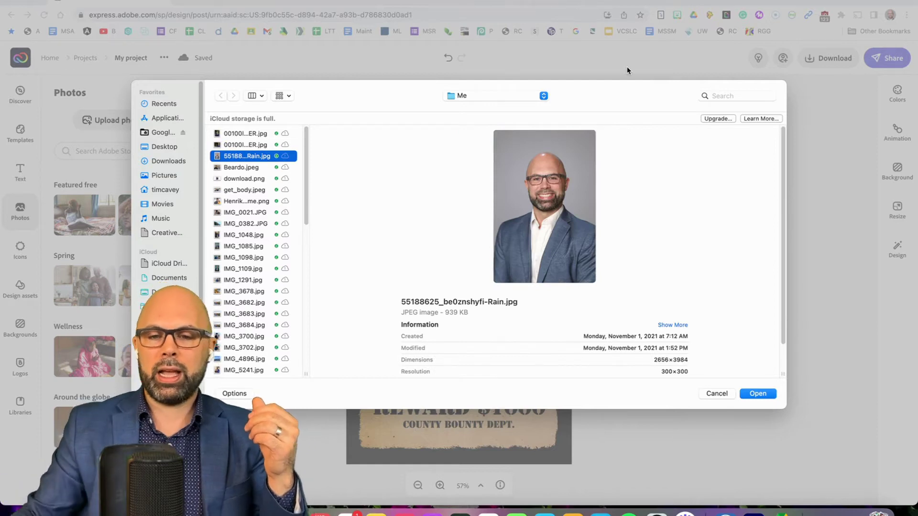
pyautogui.click(767, 394)
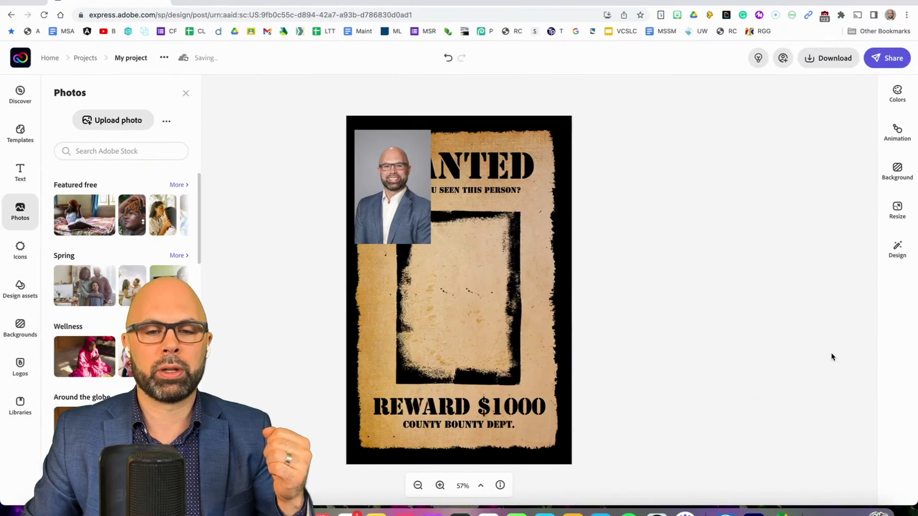
pyautogui.moveTo(392, 203); pyautogui.dragTo(436, 300)
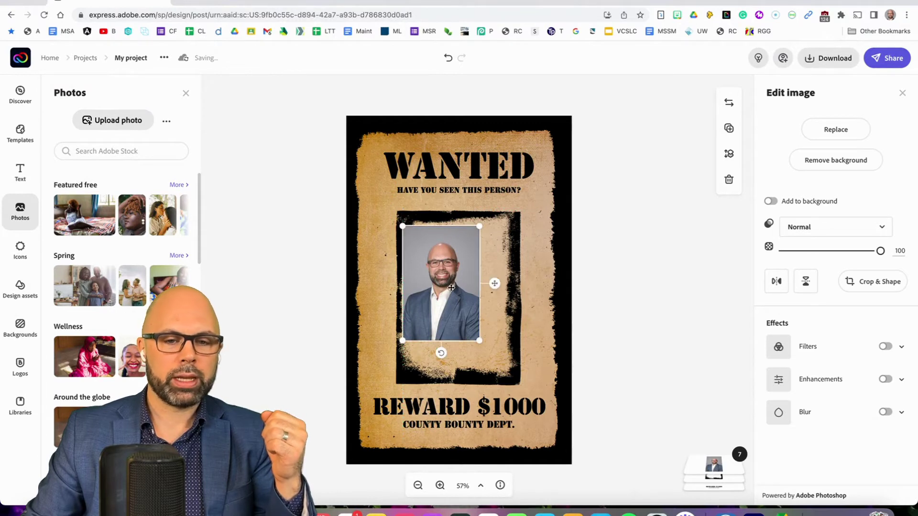
# Remove the portrait's background and review its crop and shape options.
pyautogui.click(851, 162)
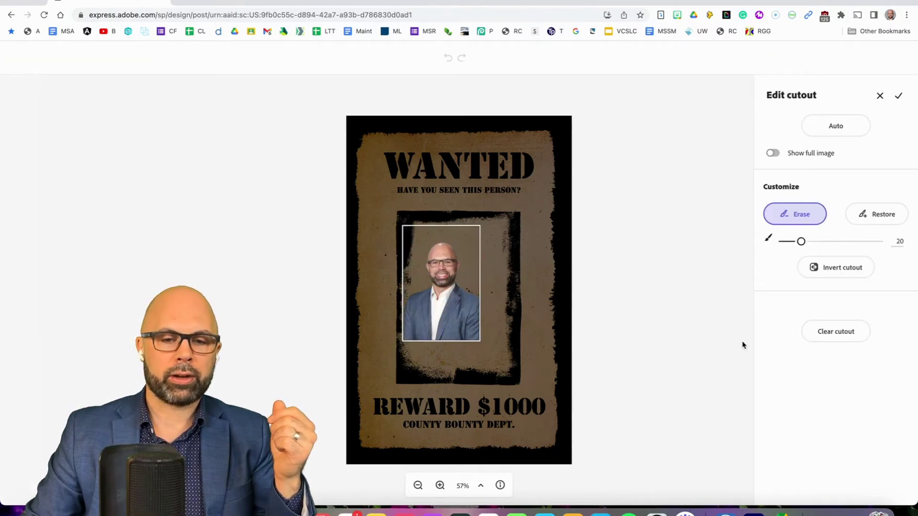
pyautogui.click(898, 96)
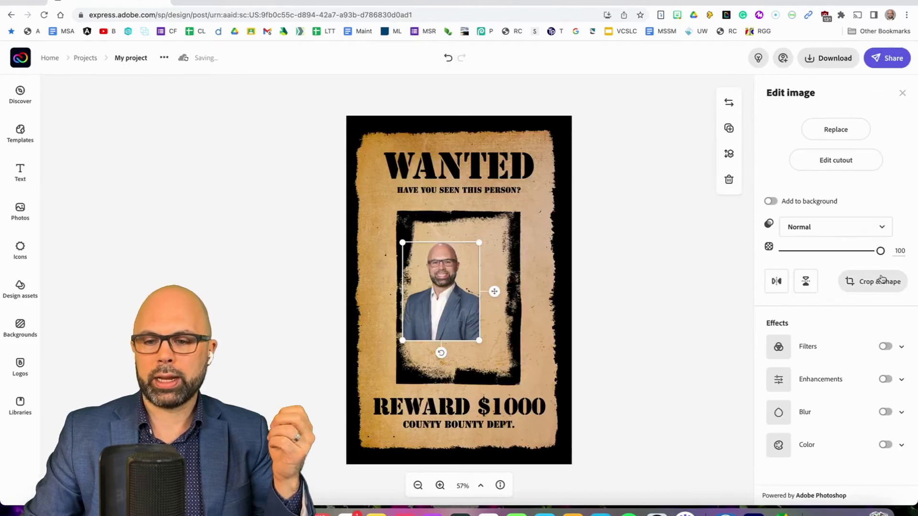
pyautogui.click(878, 283)
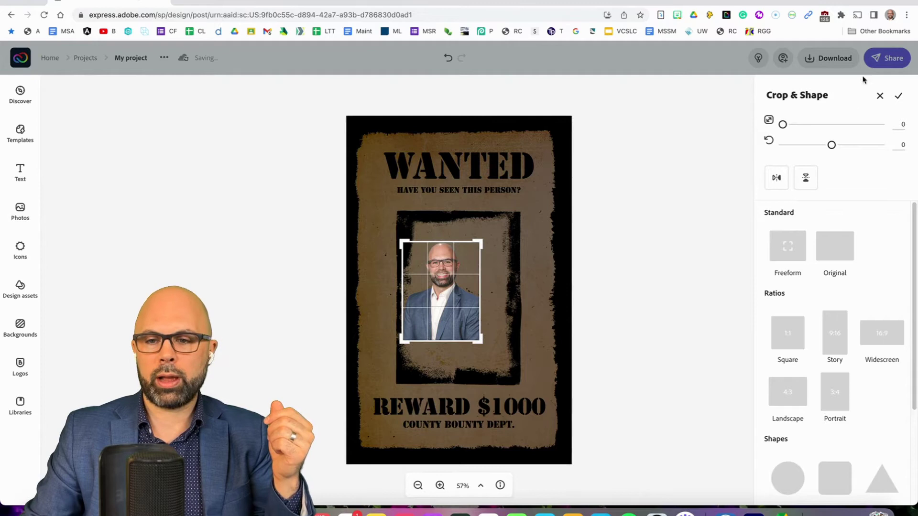
pyautogui.click(898, 95)
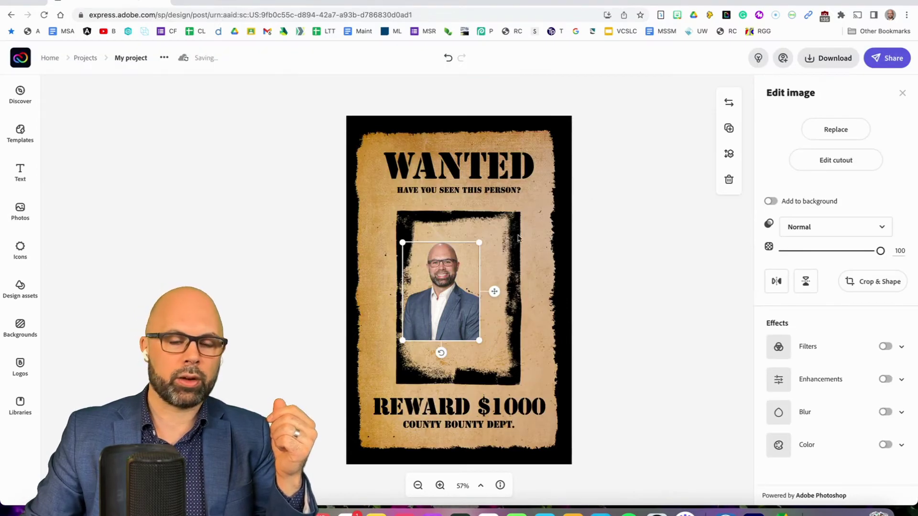
# Enlarge the portrait to fill the frame and move it behind the frame's torn edges.
pyautogui.moveTo(477, 238); pyautogui.dragTo(506, 223)
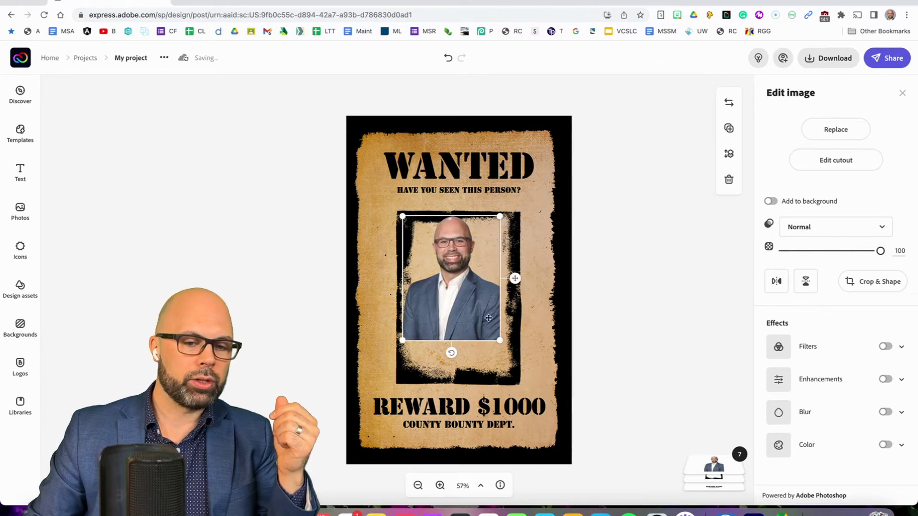
pyautogui.moveTo(499, 342); pyautogui.dragTo(512, 368)
pyautogui.moveTo(478, 328); pyautogui.dragTo(475, 343)
pyautogui.moveTo(404, 238); pyautogui.dragTo(400, 234)
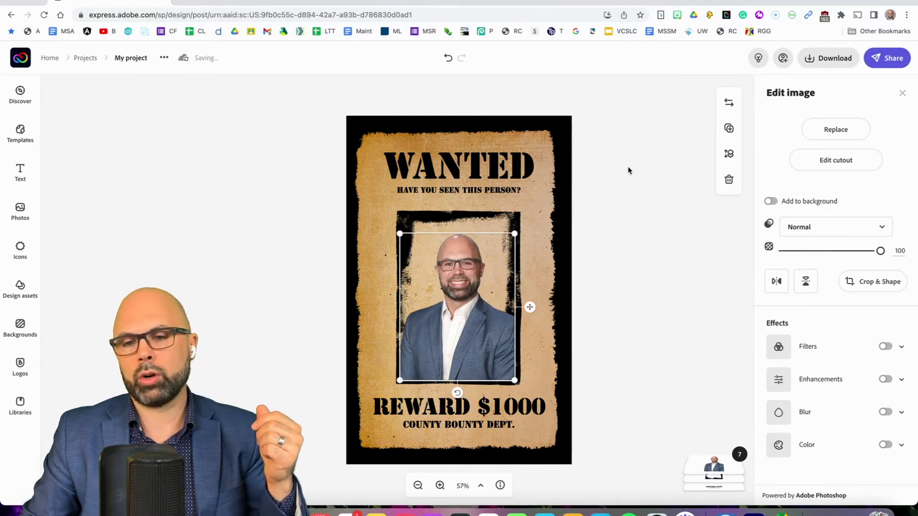
pyautogui.click(730, 154)
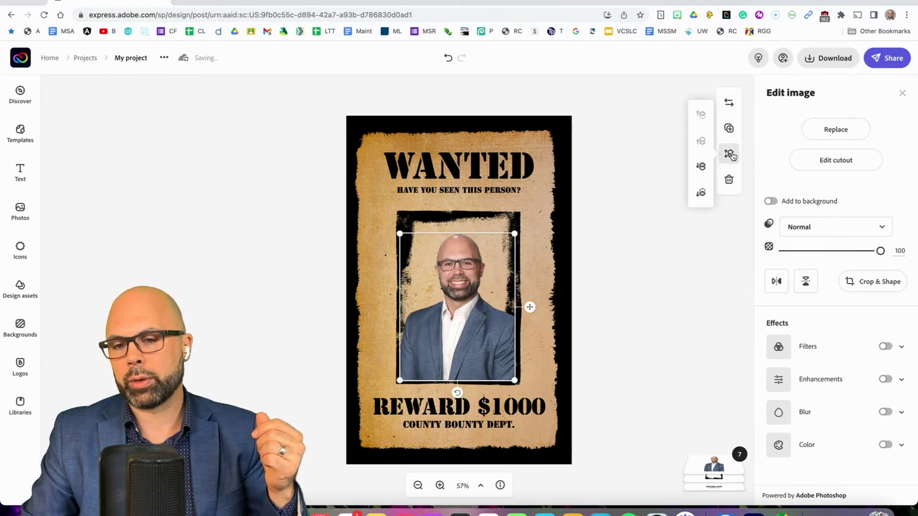
pyautogui.click(702, 167)
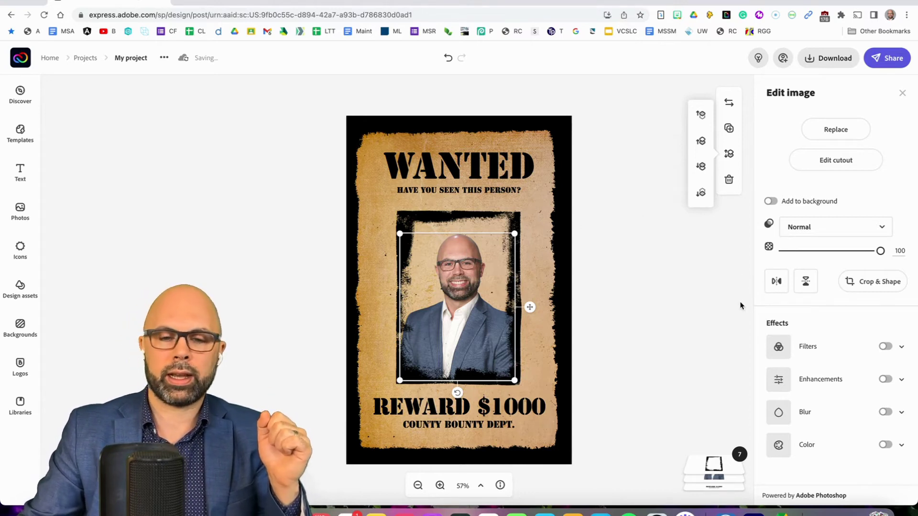
# Apply the Grayscale filter to the portrait with brightness 30 and contrast 44.
pyautogui.click(813, 347)
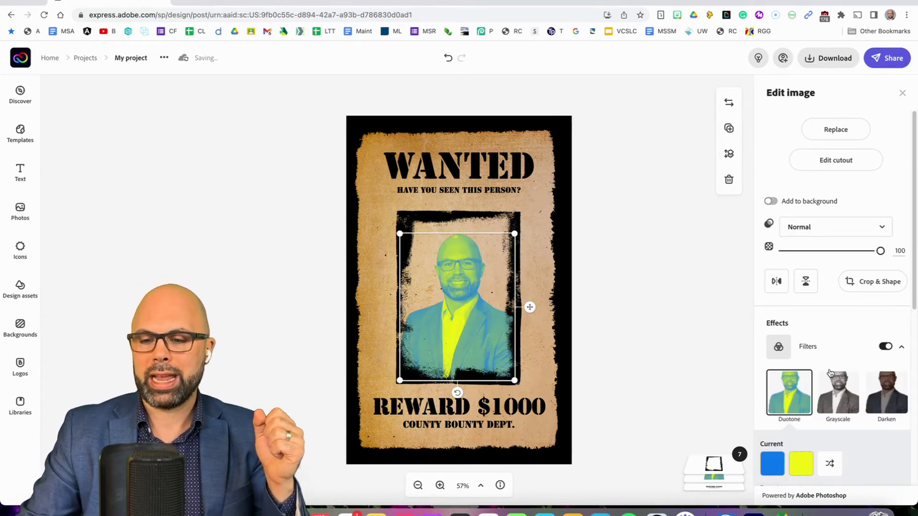
pyautogui.click(834, 383)
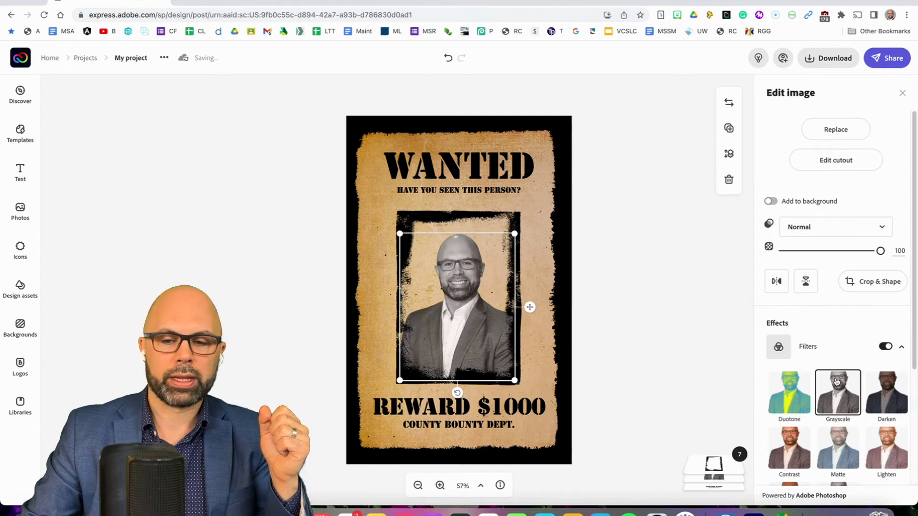
pyautogui.scroll(-5, 828, 356)
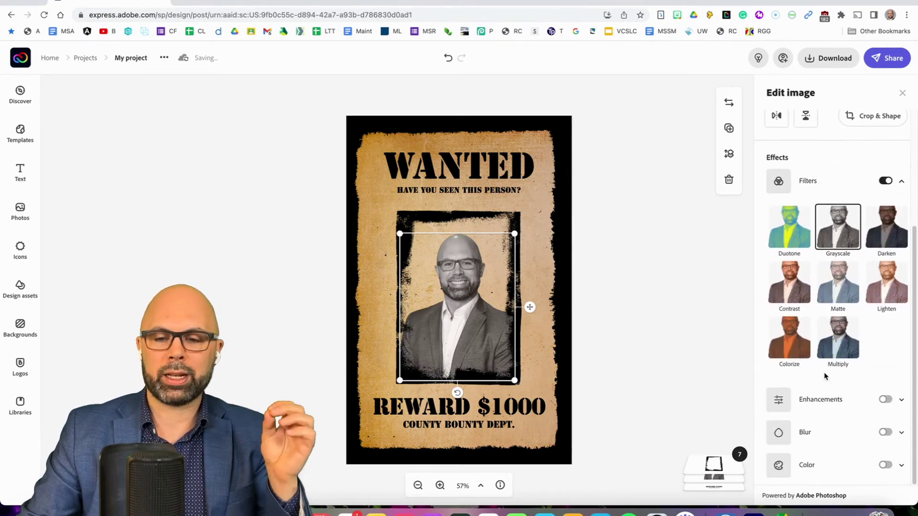
pyautogui.click(817, 402)
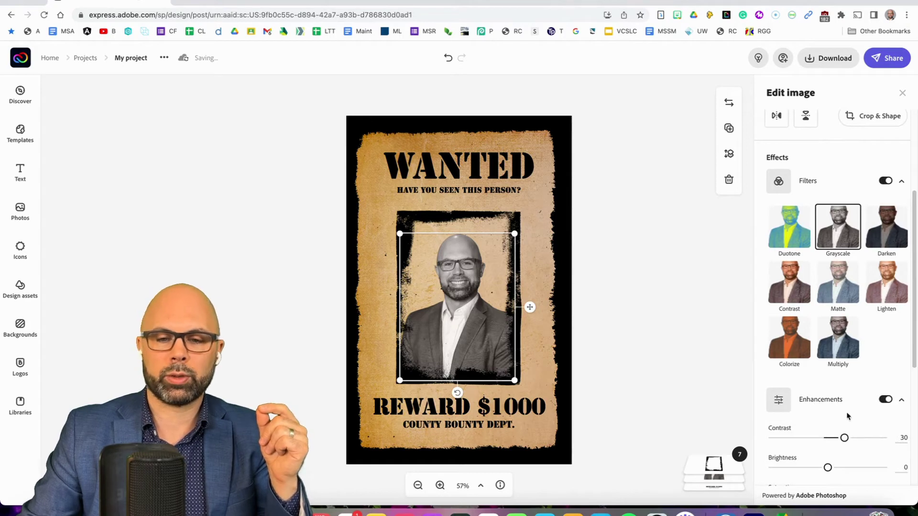
pyautogui.moveTo(829, 470); pyautogui.dragTo(845, 470)
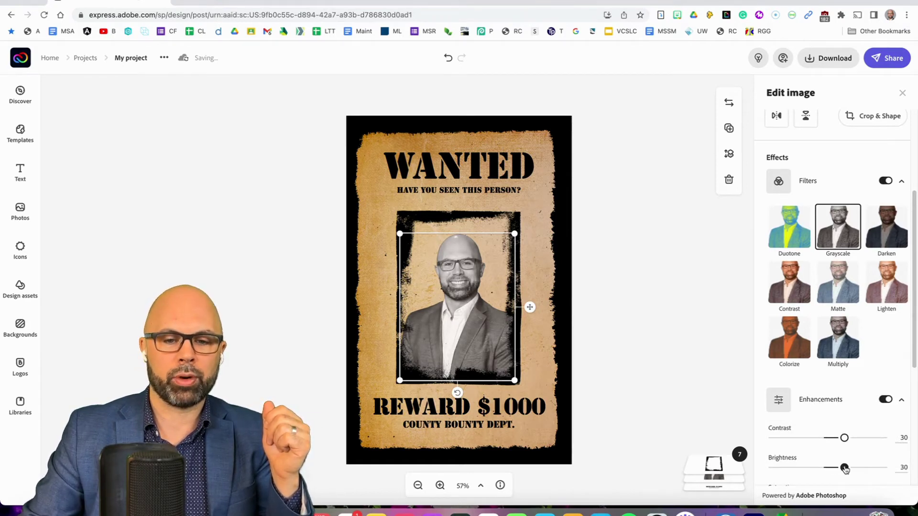
pyautogui.moveTo(845, 438); pyautogui.dragTo(852, 439)
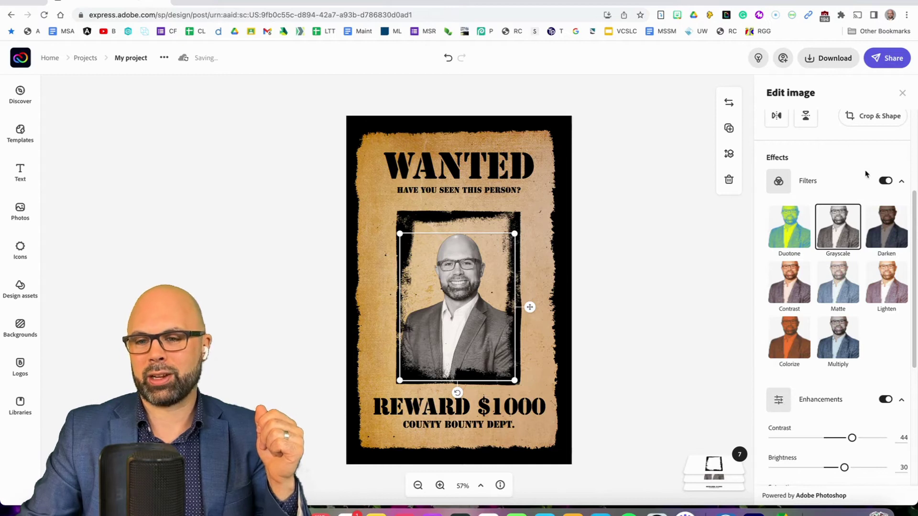
pyautogui.scroll(-5, 836, 287)
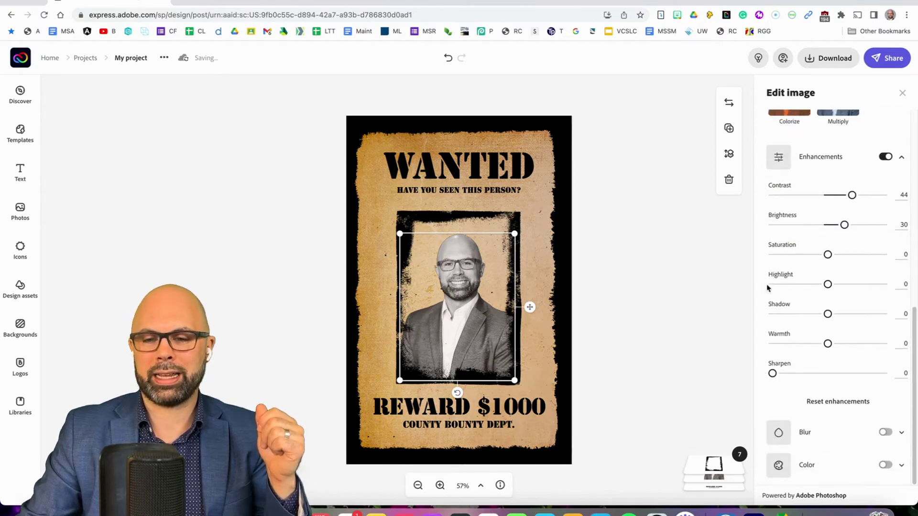
pyautogui.click(631, 271)
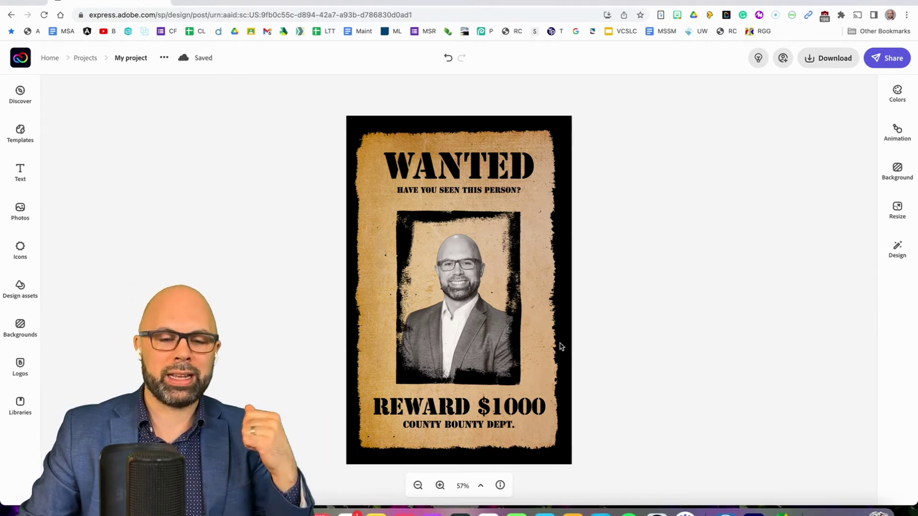
# Replace the County Bounty Dept. subtitle text with 'charged with reading'.
pyautogui.click(451, 425)
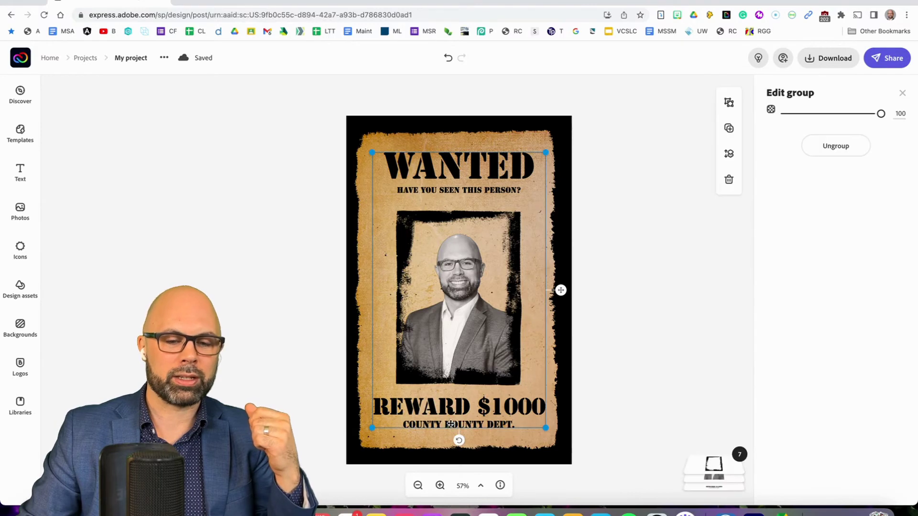
pyautogui.click(452, 424)
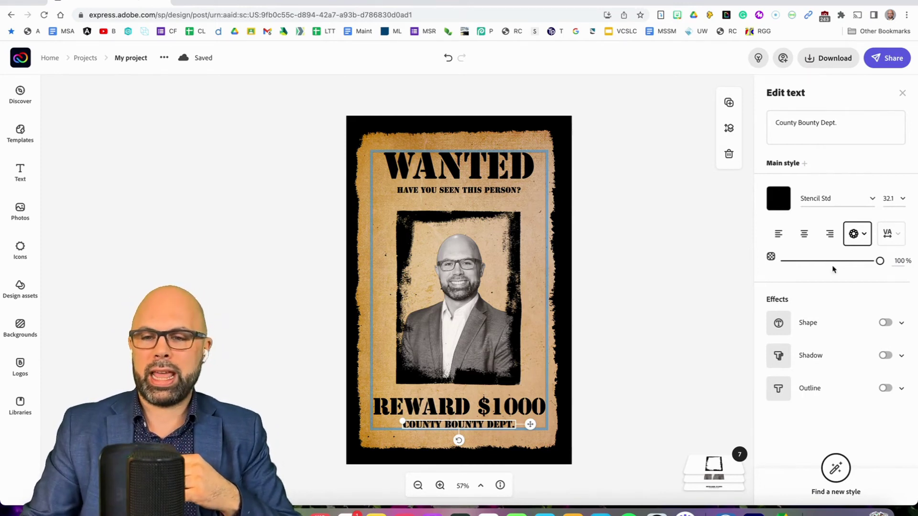
pyautogui.tripleClick(784, 122)
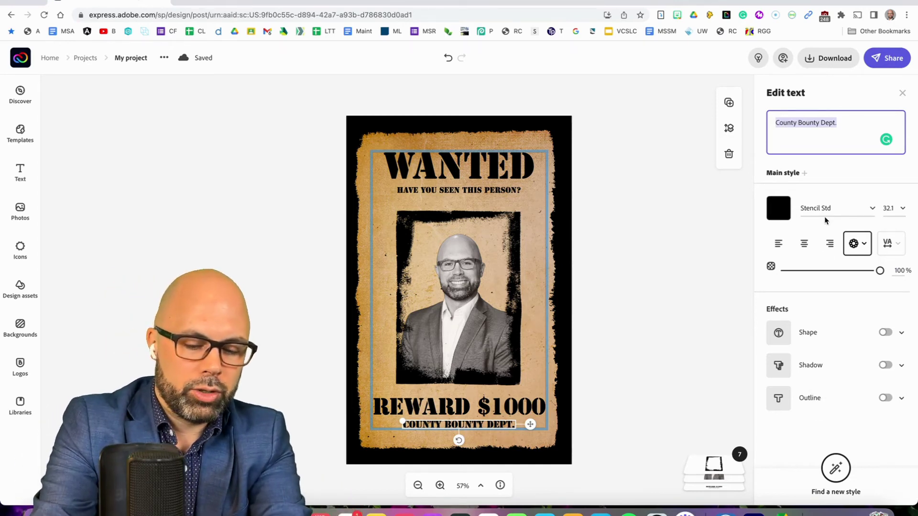
pyautogui.write('charged with reading')
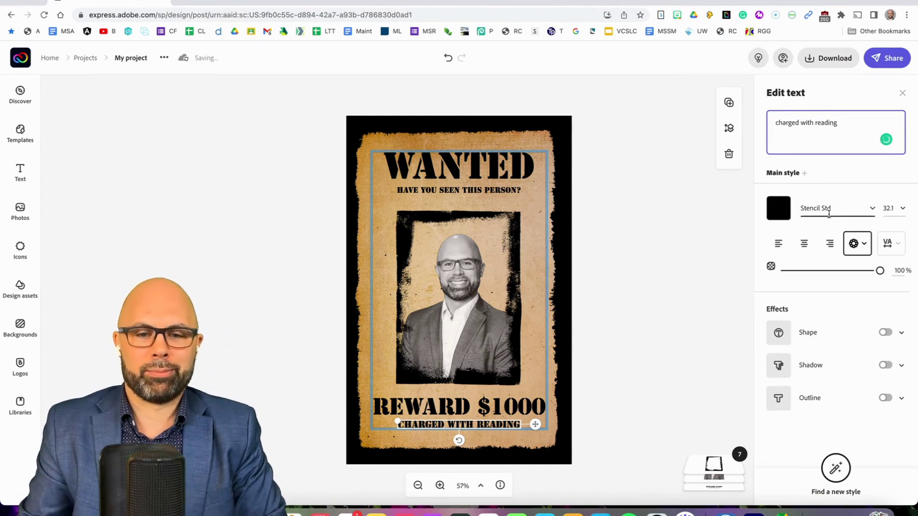
pyautogui.click(641, 166)
pyautogui.click(464, 165)
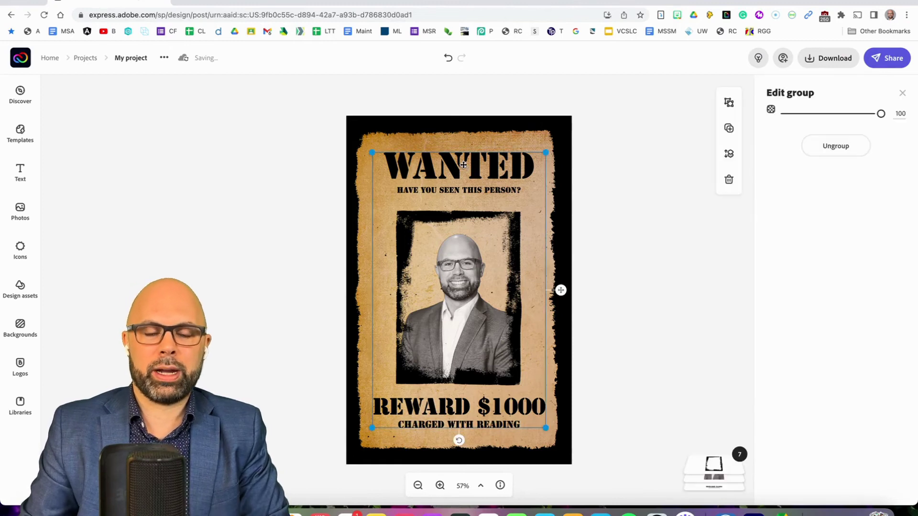
pyautogui.click(471, 169)
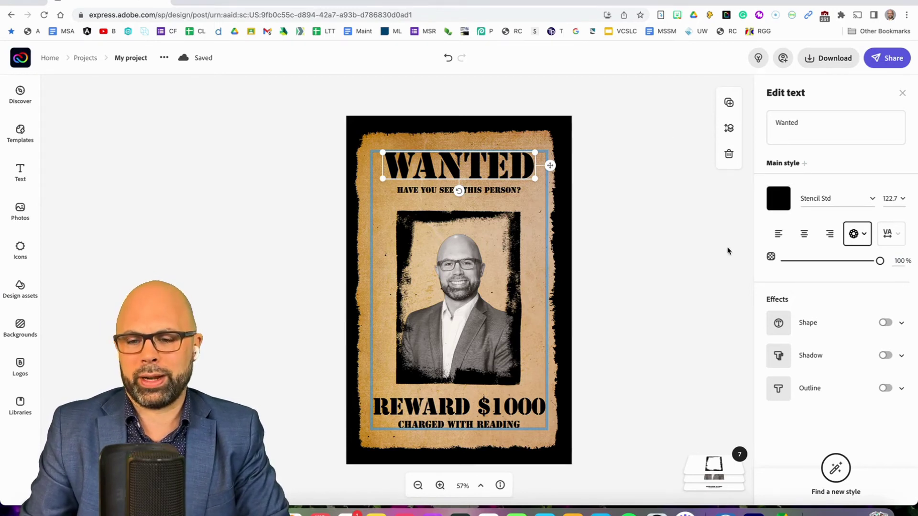
# Colour the WANTED title red and give it a widened white outline.
pyautogui.click(778, 197)
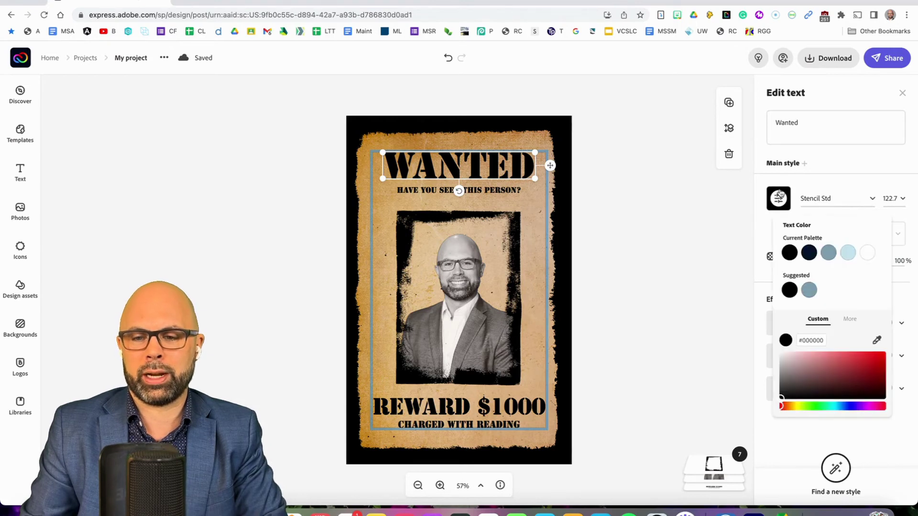
pyautogui.click(882, 356)
pyautogui.click(898, 358)
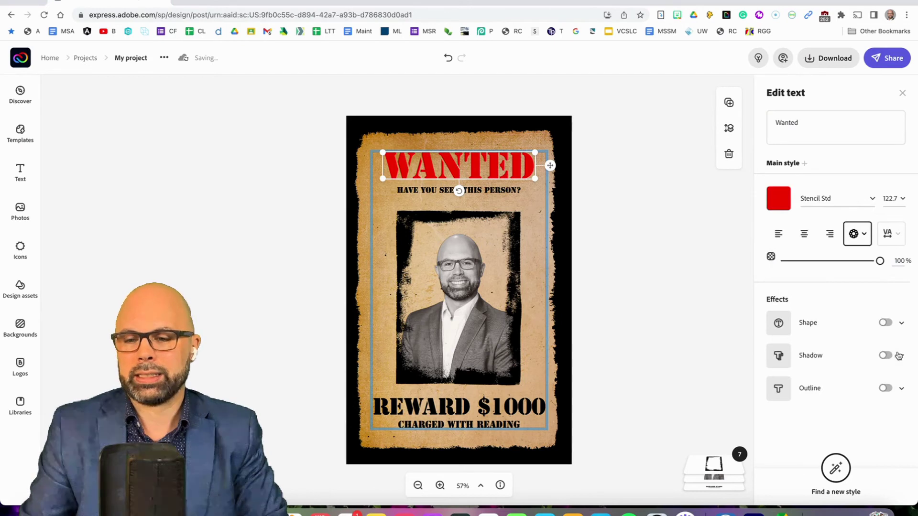
pyautogui.click(811, 389)
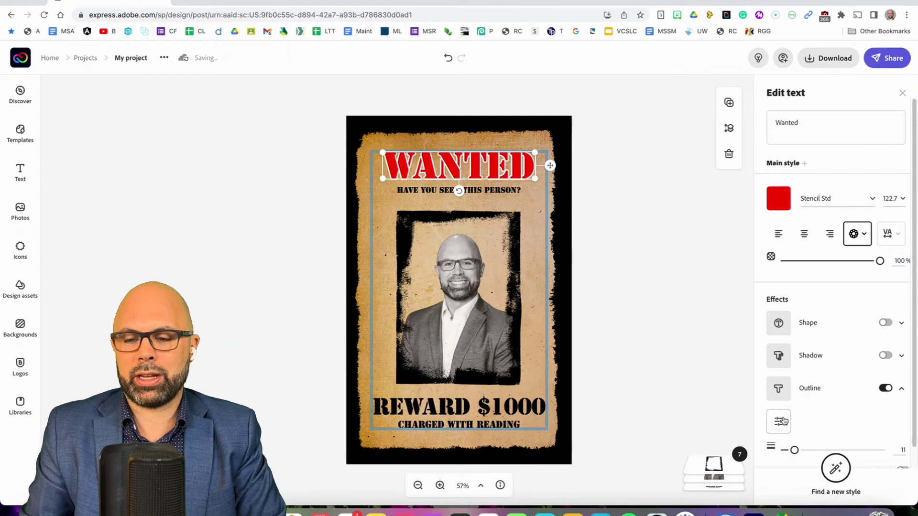
pyautogui.moveTo(794, 450); pyautogui.dragTo(771, 460)
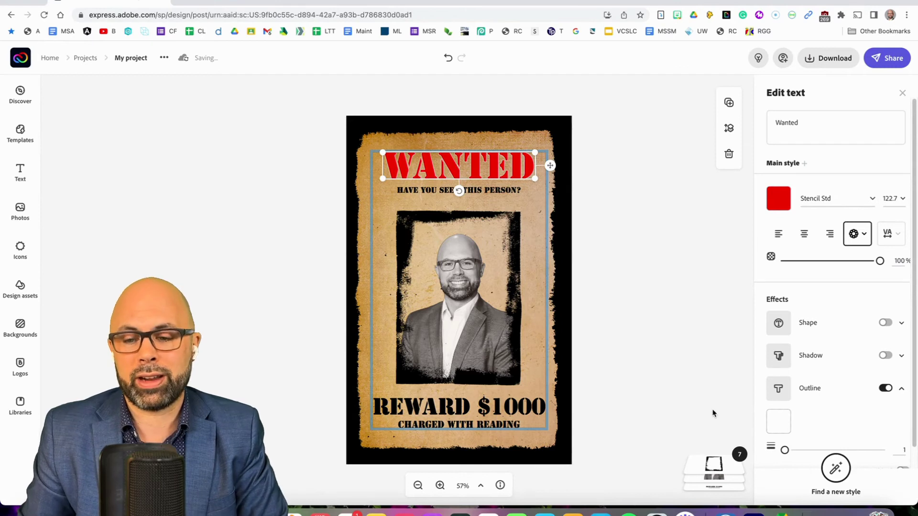
pyautogui.click(679, 326)
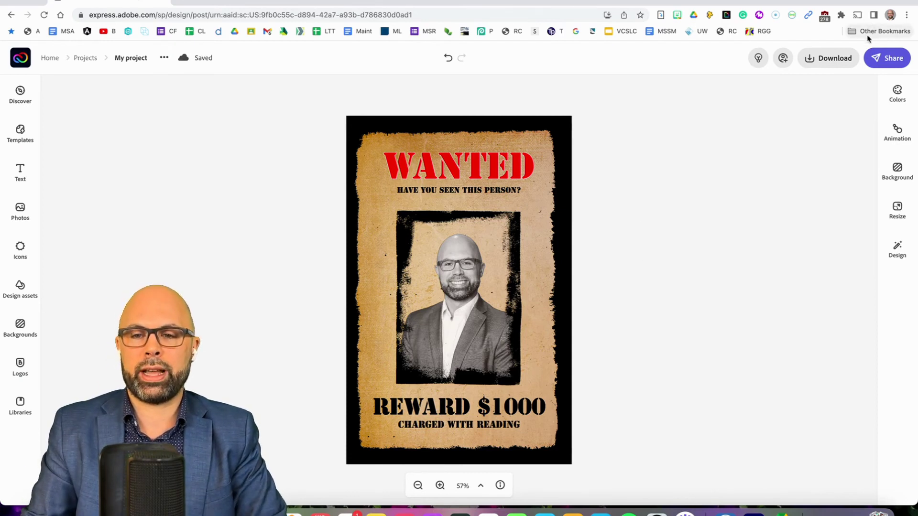
# Start downloading the poster as a PNG and choose its background type.
pyautogui.click(829, 59)
pyautogui.click(814, 151)
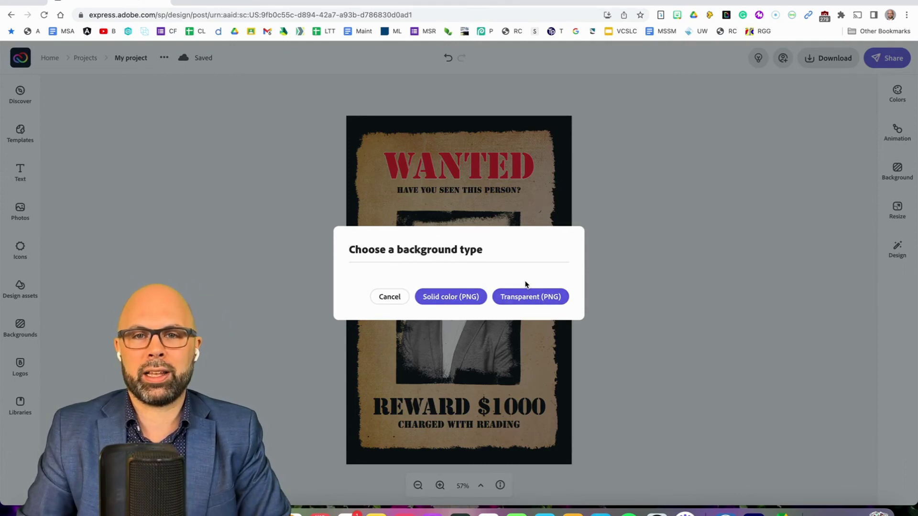
pyautogui.click(449, 298)
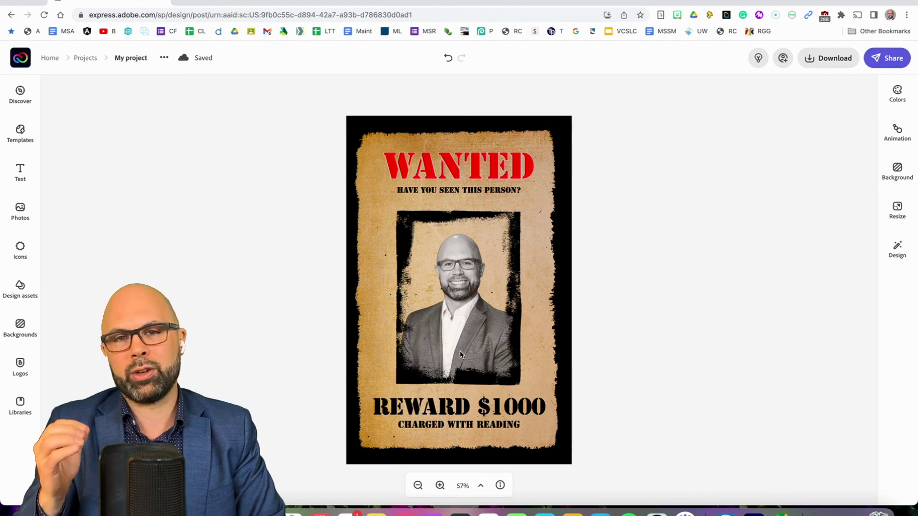
# Save the PNG as 'My project' in the Me folder inside Pictures.
pyautogui.press('super+s')
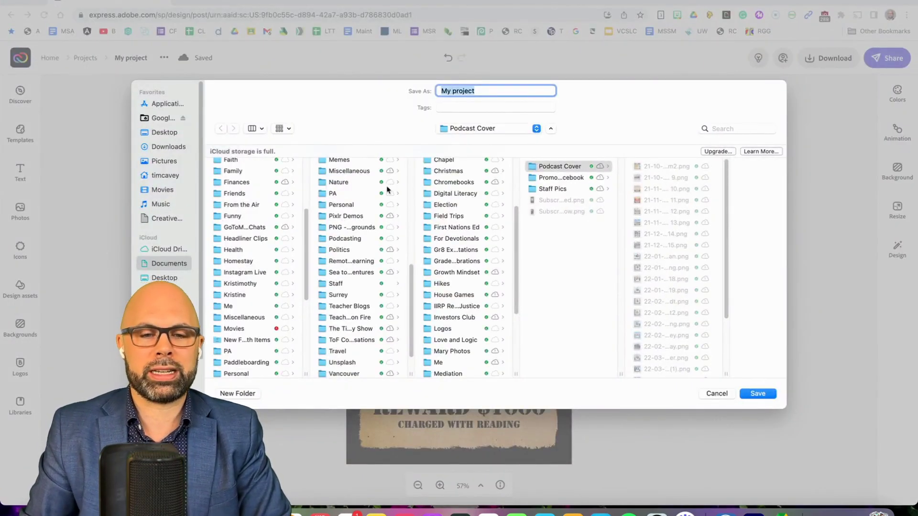
pyautogui.scroll(-2, 239, 357)
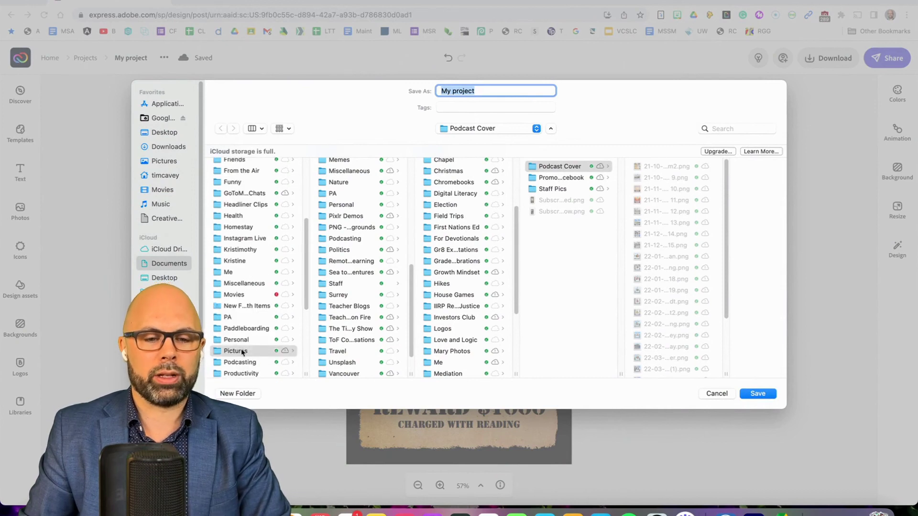
pyautogui.click(237, 352)
pyautogui.scroll(3, 337, 239)
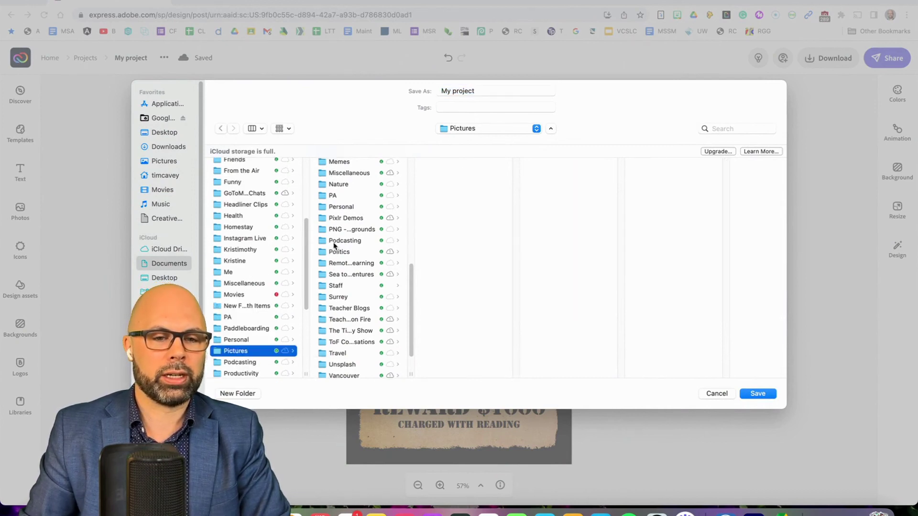
pyautogui.click(341, 178)
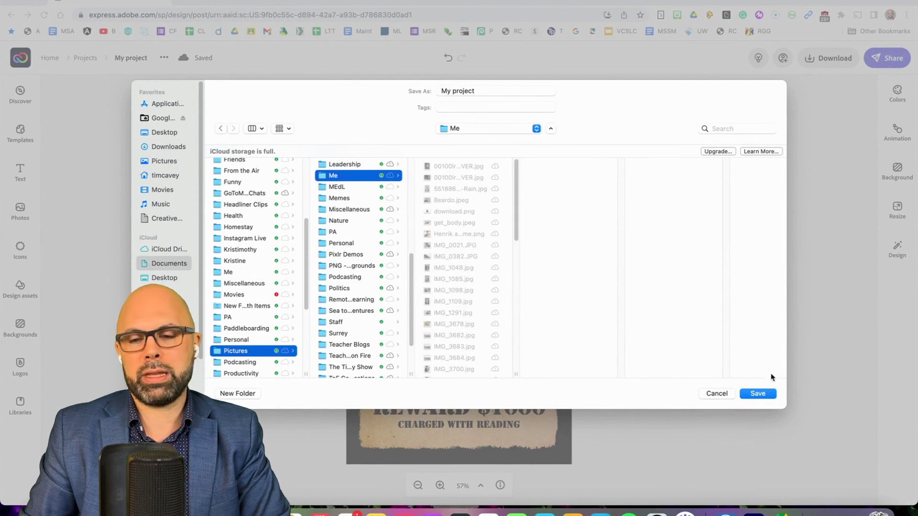
pyautogui.click(759, 394)
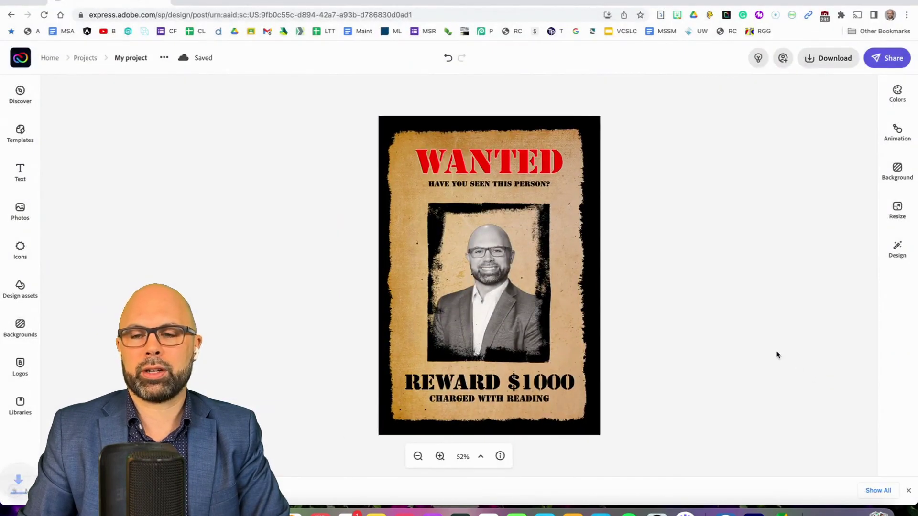